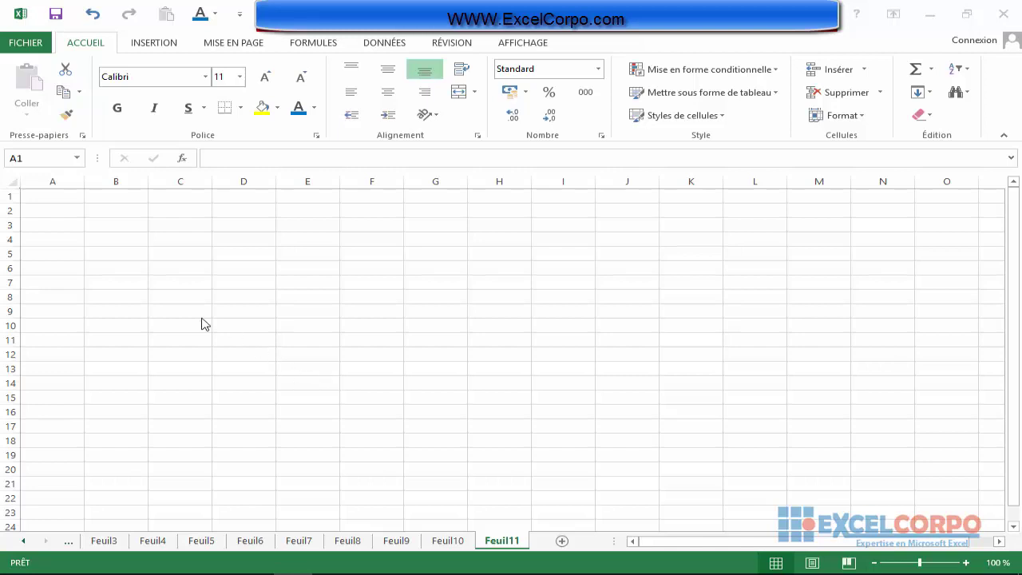
- Start a data validation rule for cell B2 that allows values from a list (Liste)
click(99, 208)
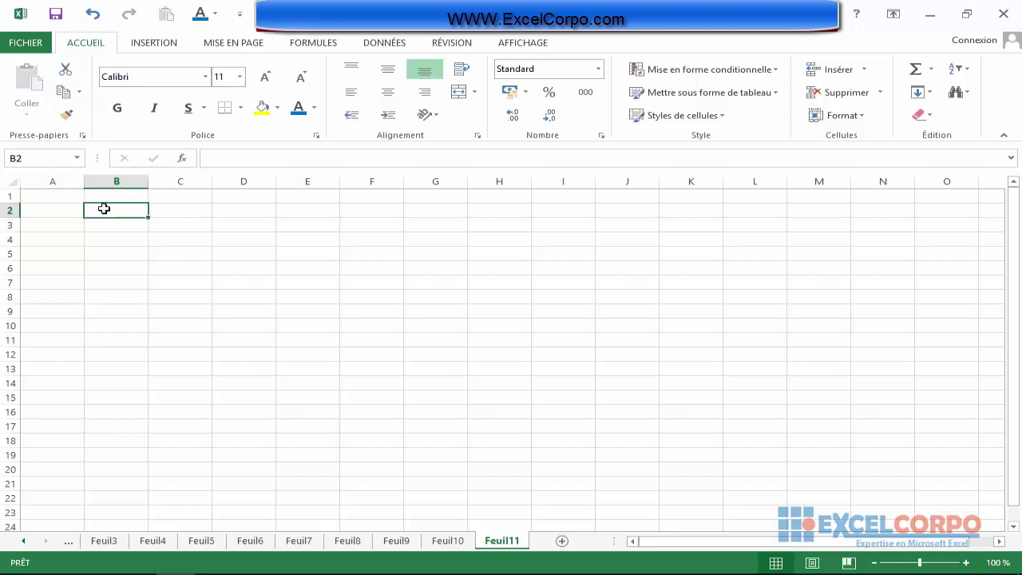
click(381, 44)
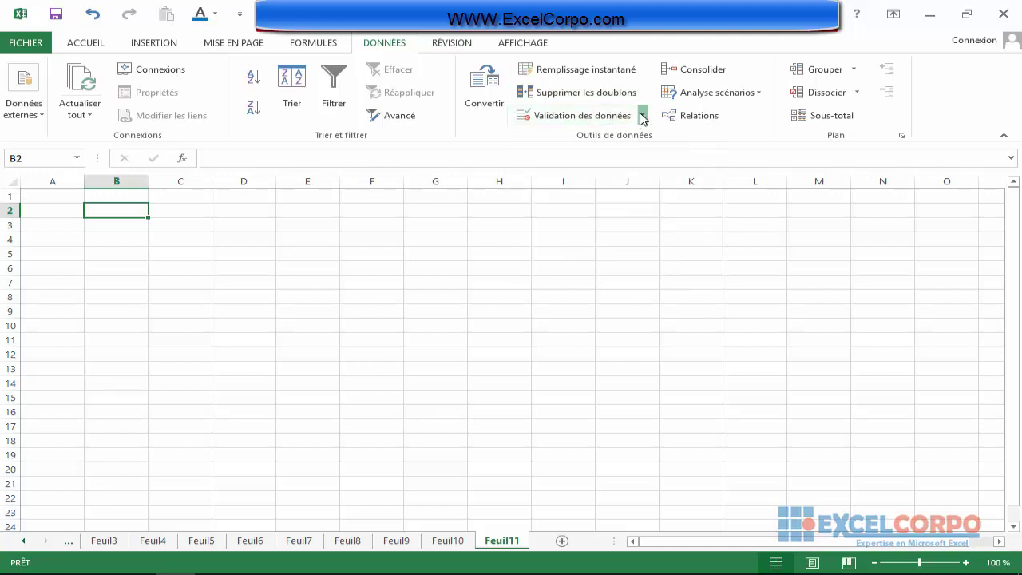
click(642, 117)
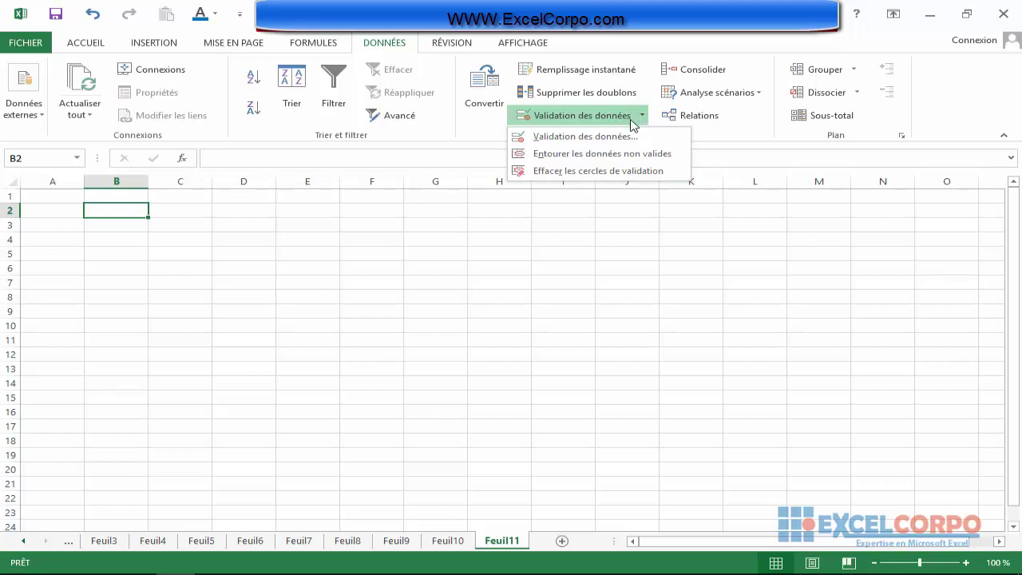
click(613, 137)
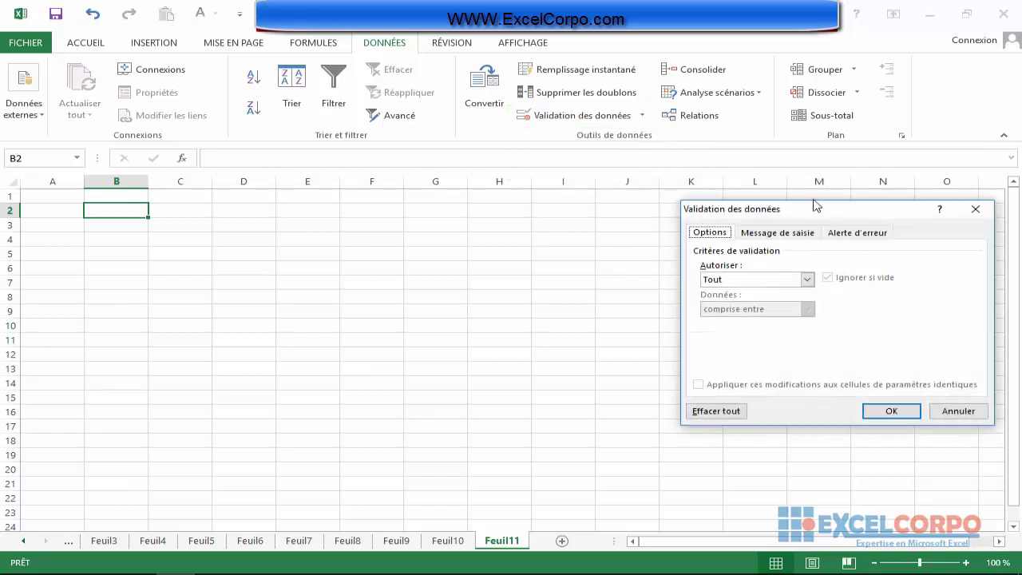
drag(851, 214, 693, 166)
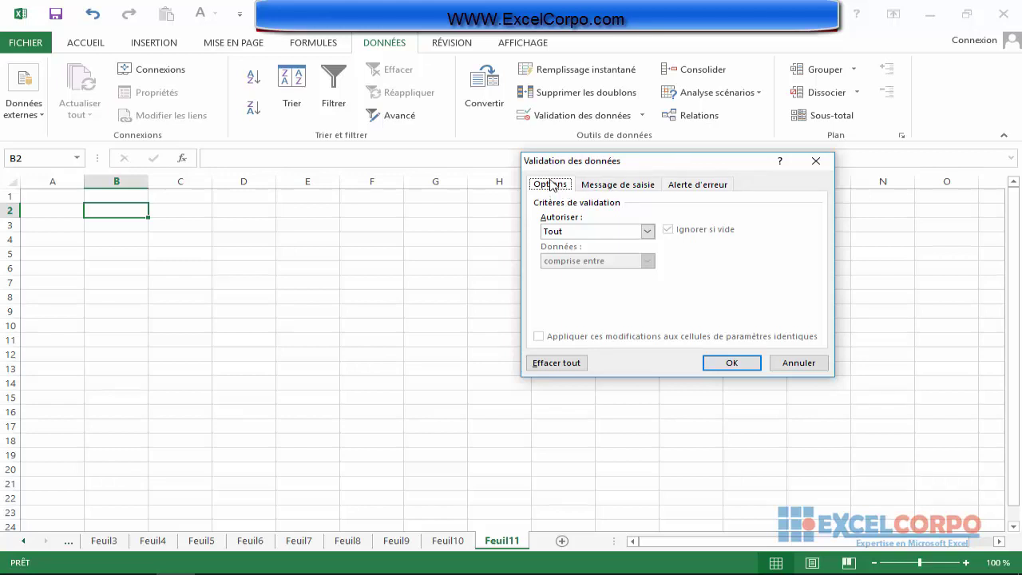
click(648, 232)
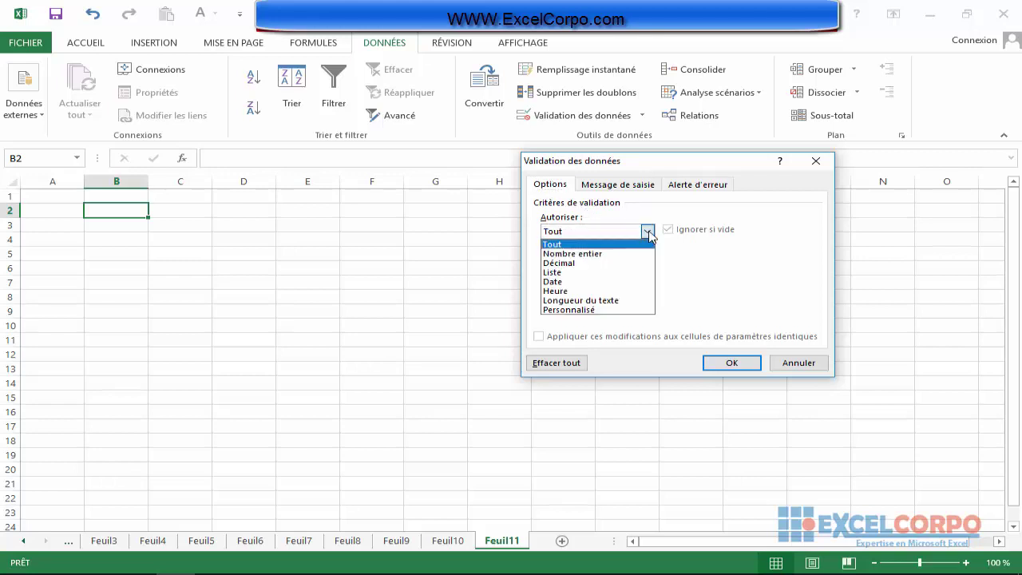
click(648, 232)
click(648, 231)
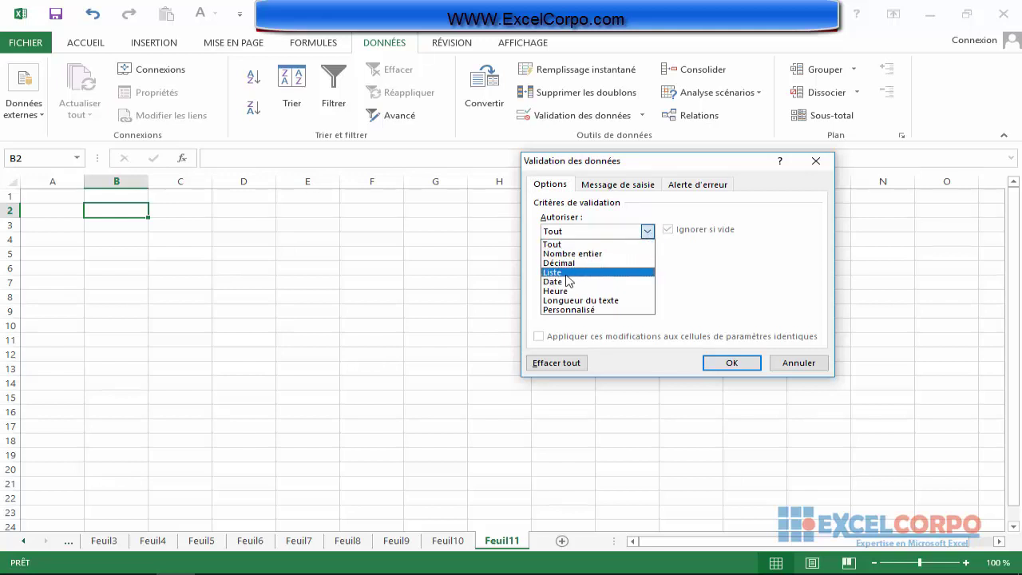
click(560, 272)
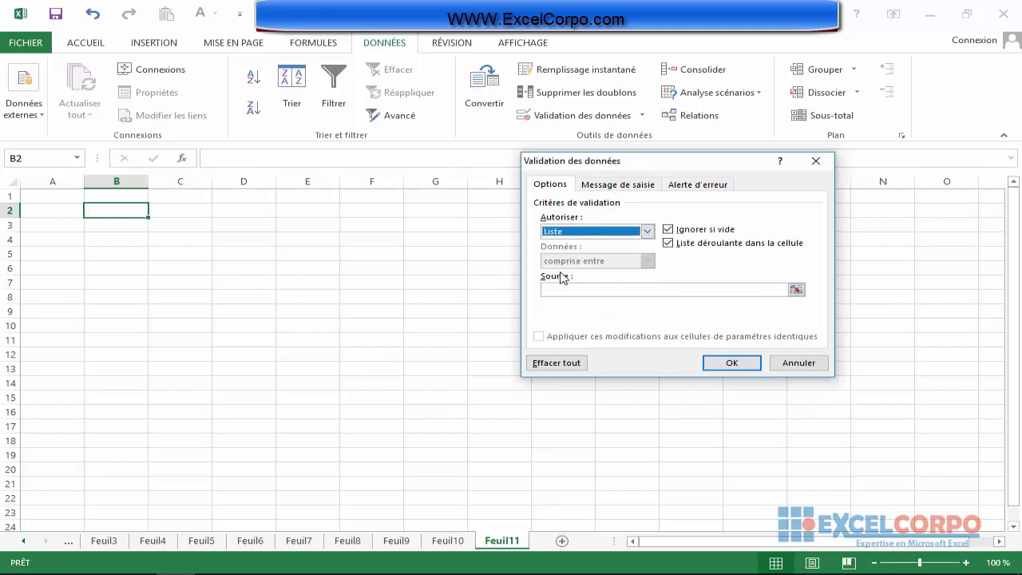
- Enter moungo;wouri;mifi;nde as the source of the validation list for B2
click(668, 230)
click(664, 290)
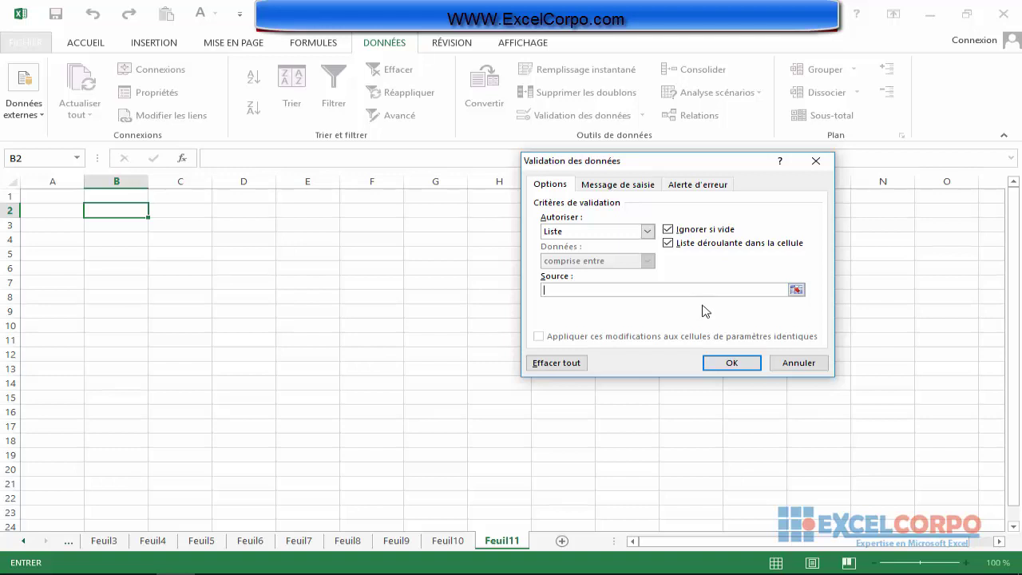
text(mougo)
key(BackSpace)
key(BackSpace)
key(BackSpace)
text(ngo)
text(;)
text(li)
key(BackSpace)
key(BackSpace)
text(wouri;mifi;nde)
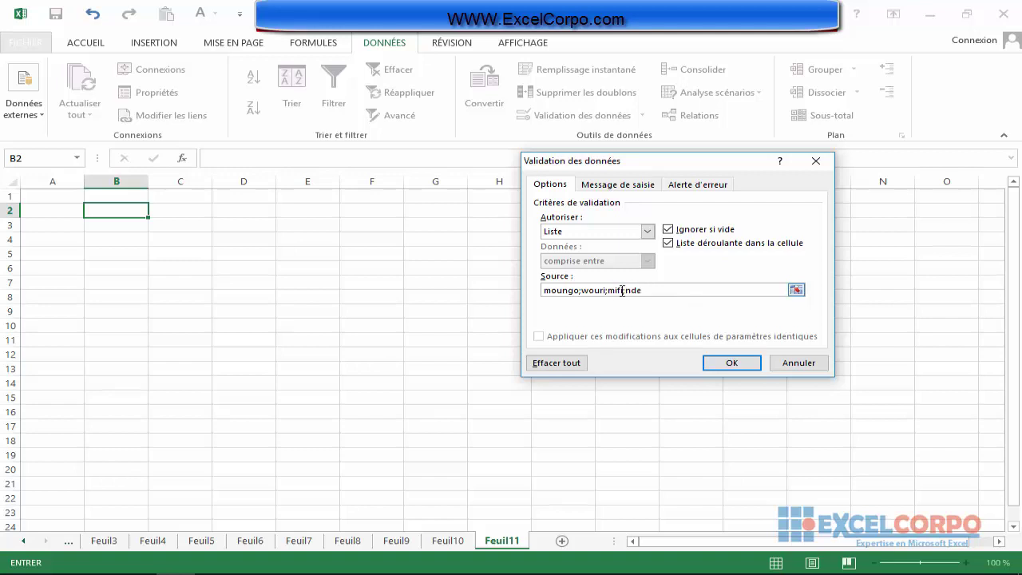
- Apply the validation rule and choose moungo from the drop-down list in B2
click(735, 369)
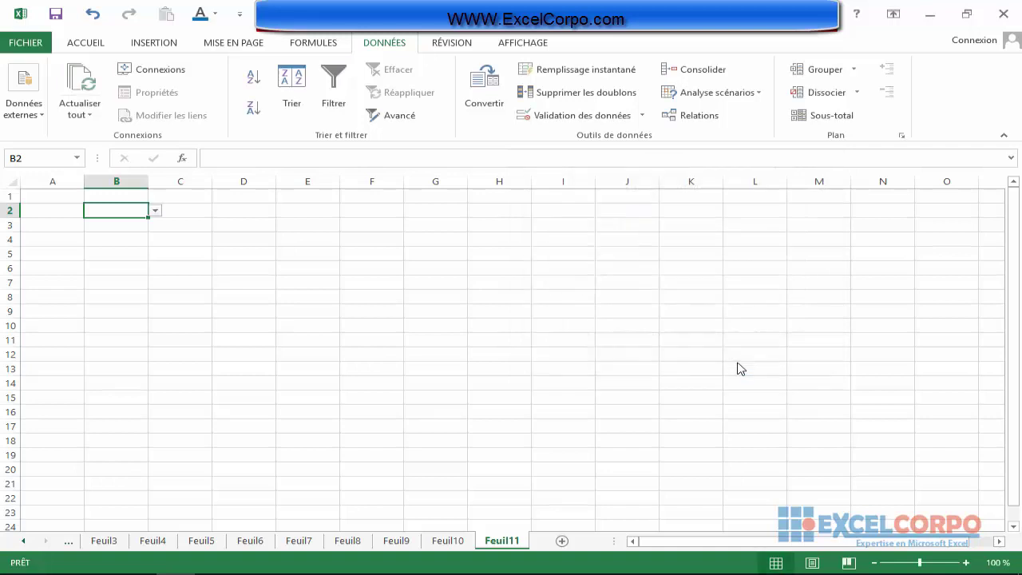
click(156, 211)
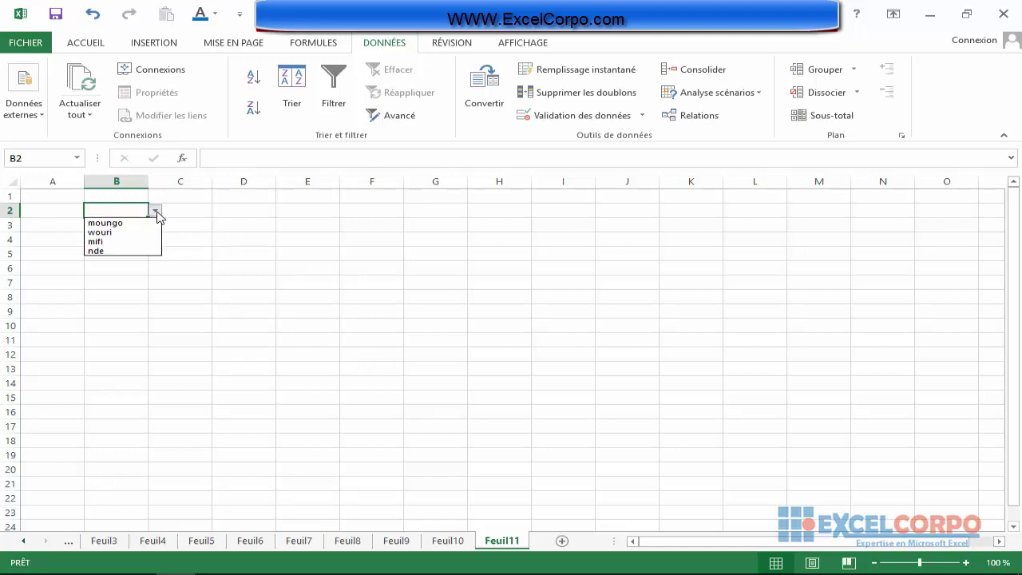
click(114, 225)
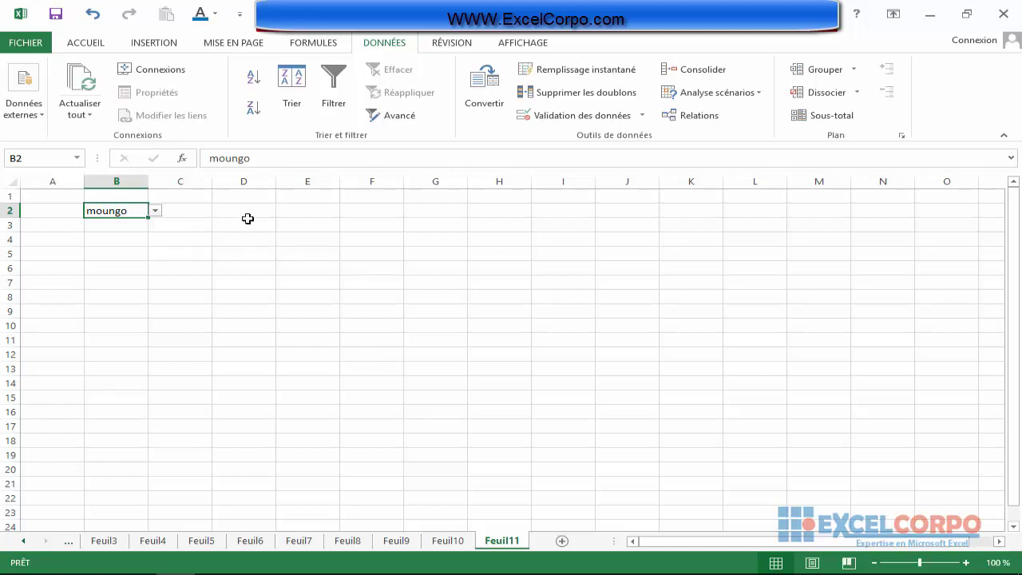
- Start a data validation rule for cell D4 that allows values from a list (Liste)
click(250, 242)
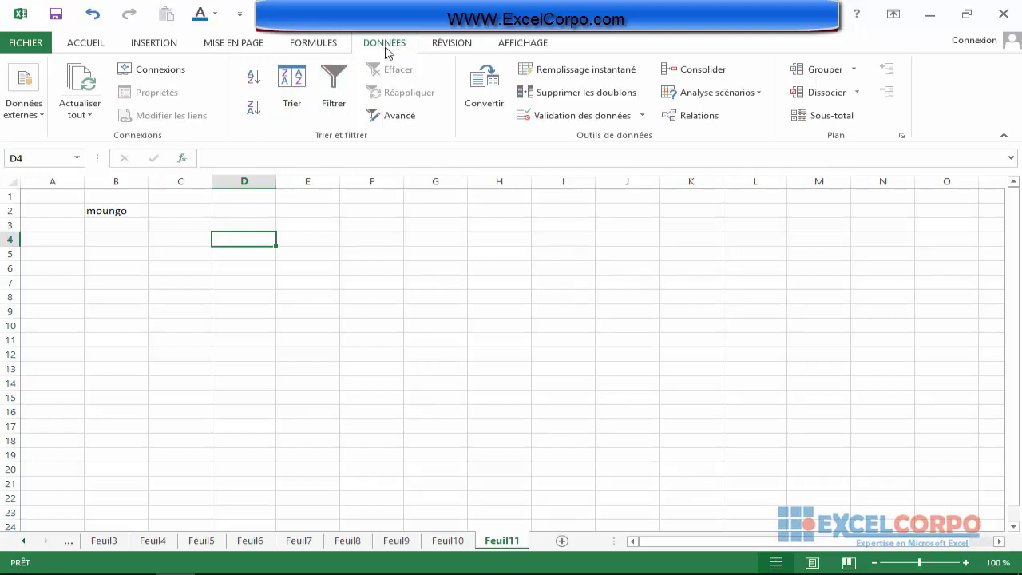
click(619, 116)
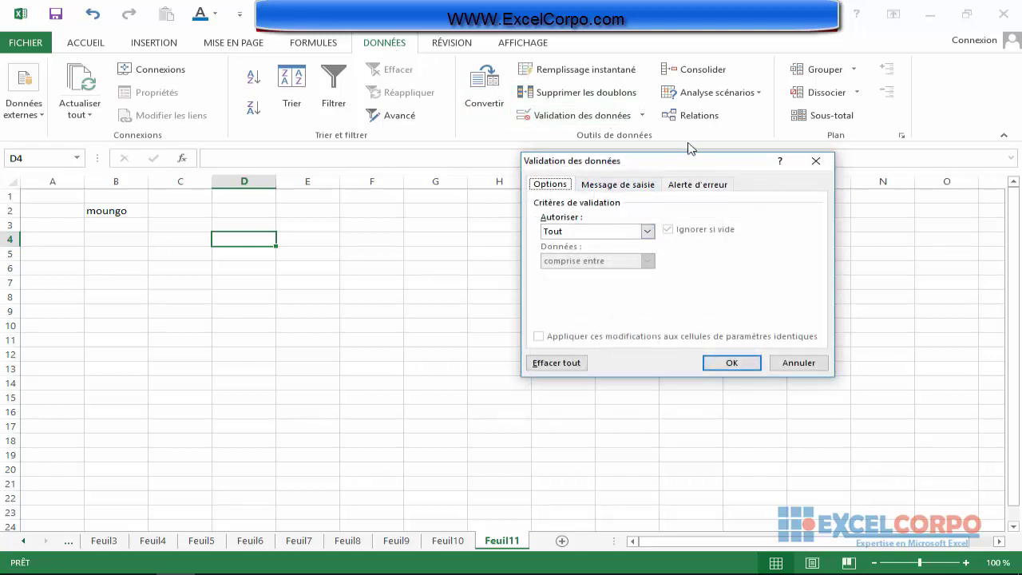
drag(684, 165, 637, 170)
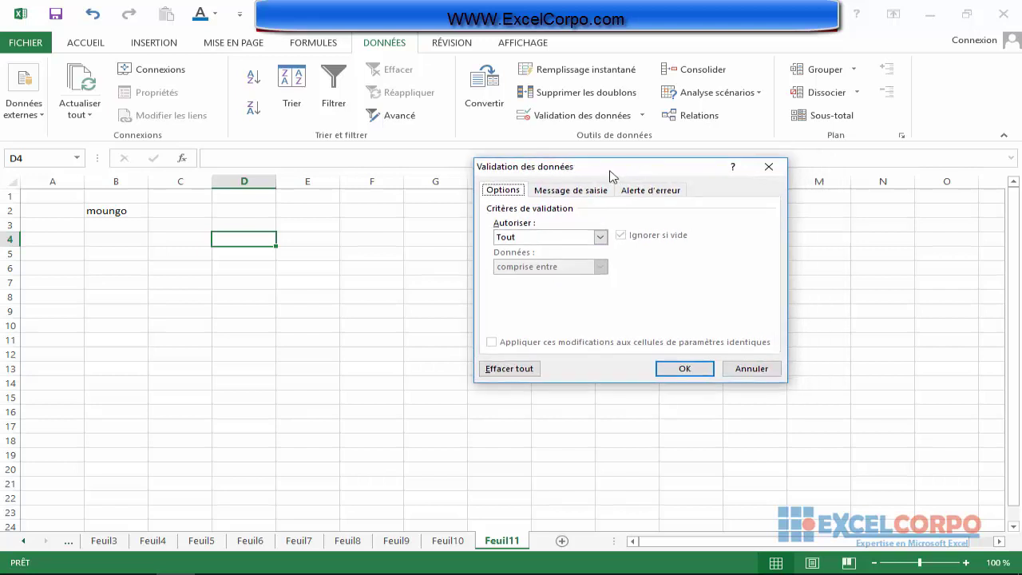
click(600, 237)
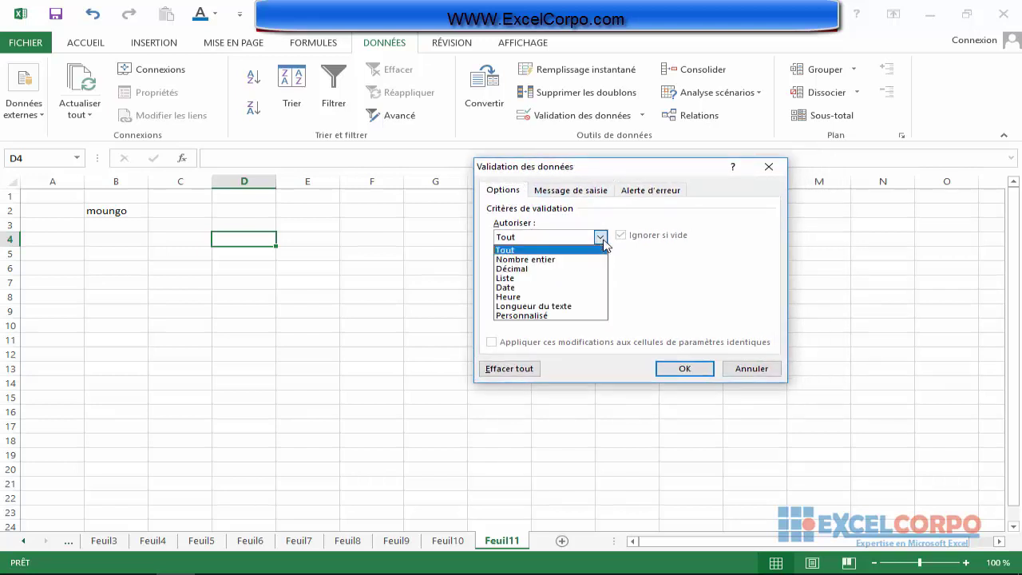
click(528, 278)
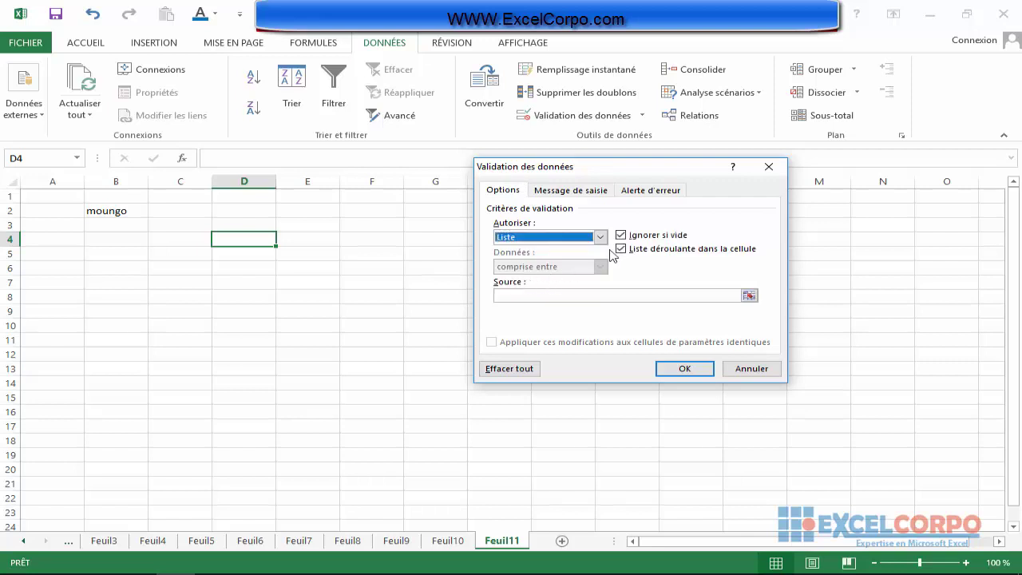
- Set the list source for D4 to the Nom column range =Feuil3!$C$2:$C$21 and apply the rule
click(749, 296)
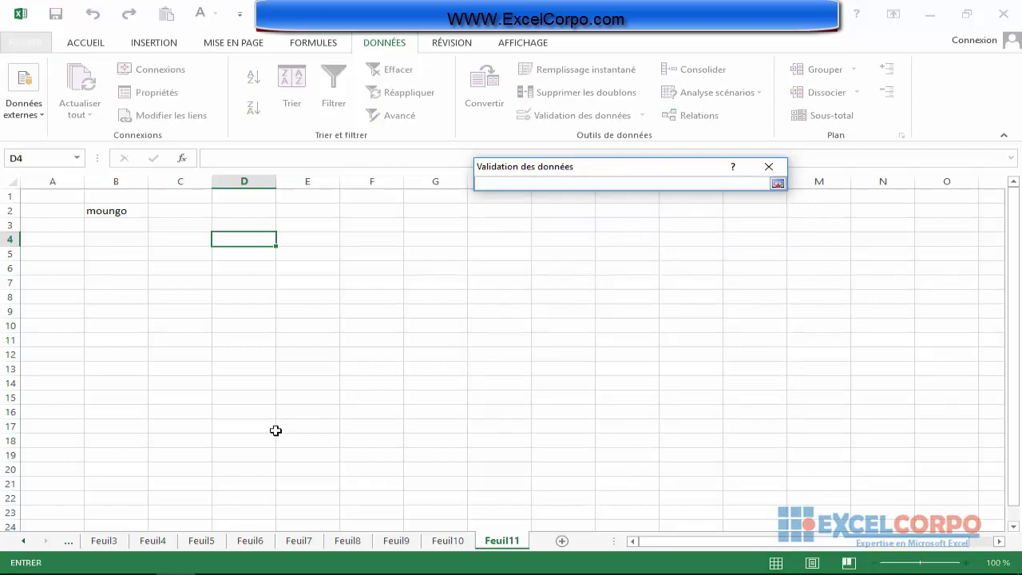
click(110, 546)
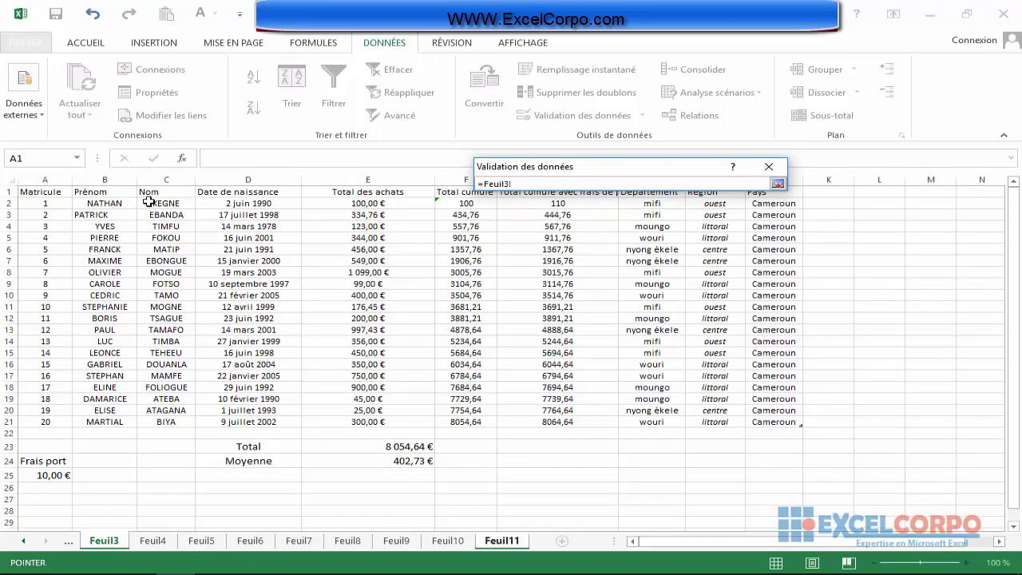
drag(148, 203, 180, 421)
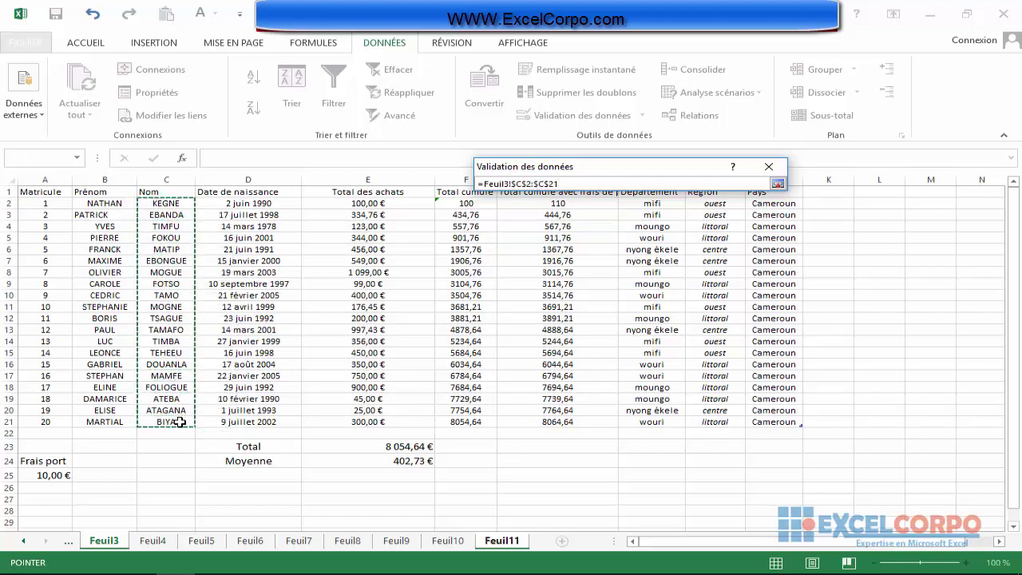
click(778, 184)
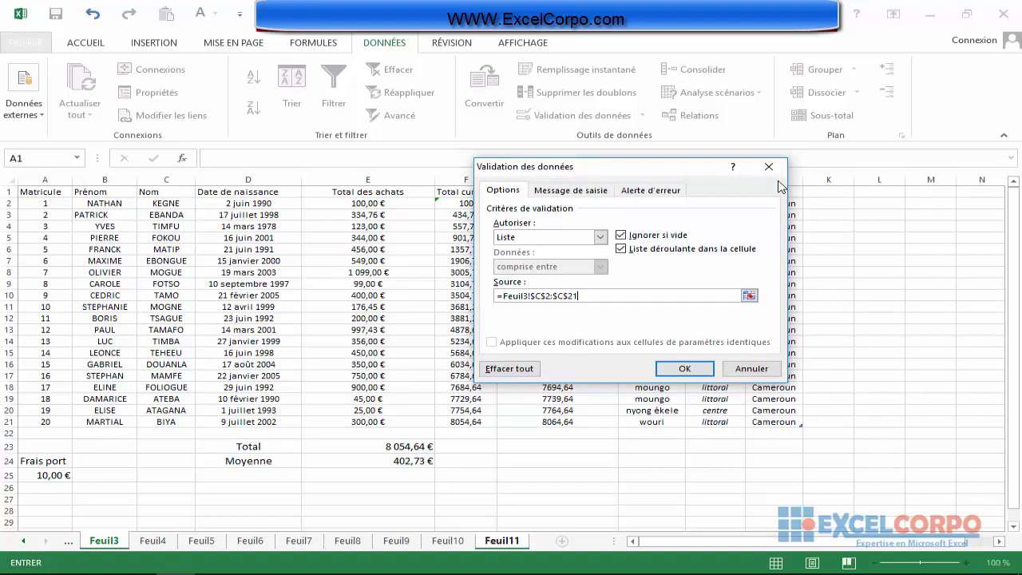
click(685, 370)
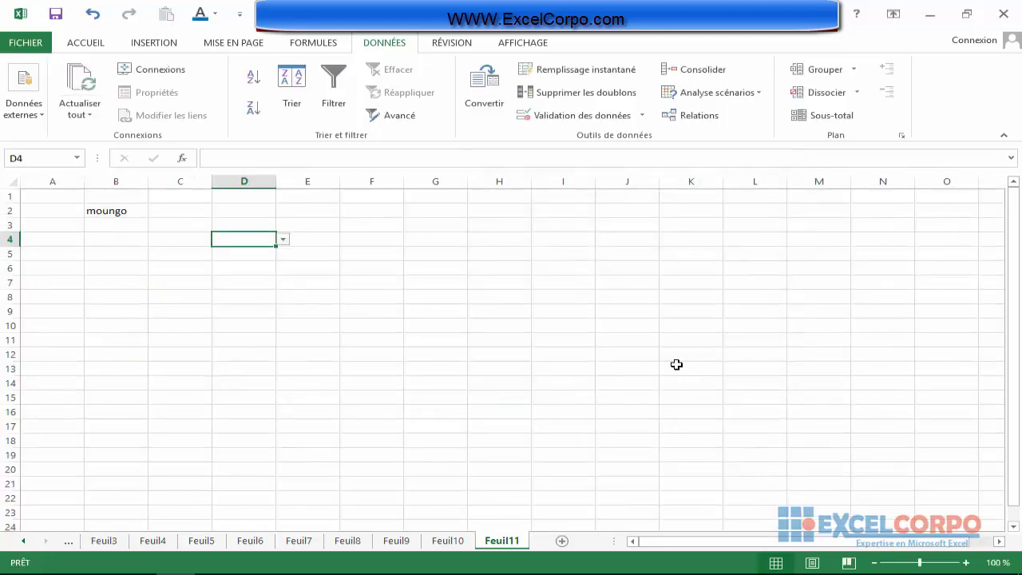
- Look through the entries of the drop-down list in D4 and close it without choosing one
click(284, 241)
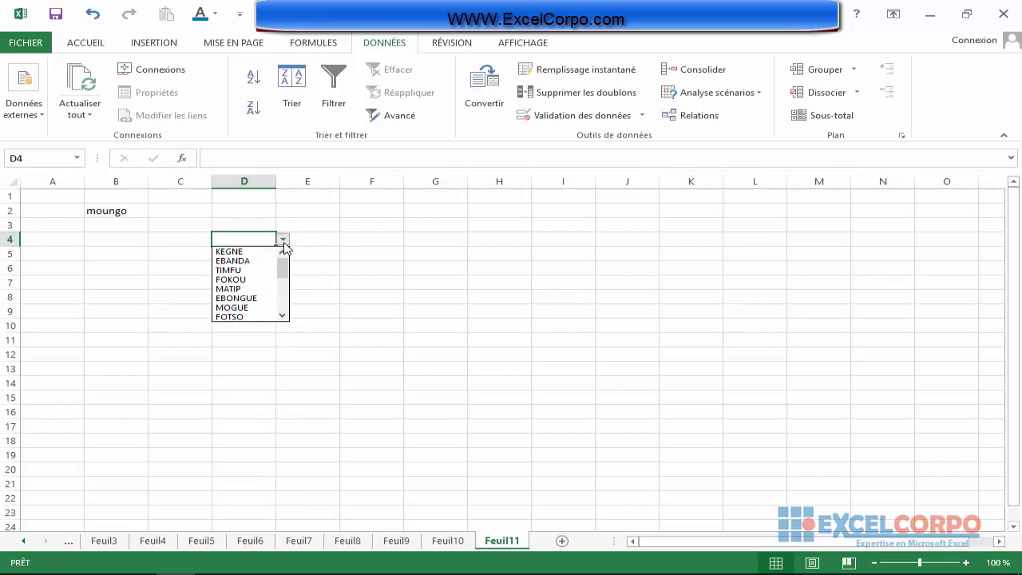
mouse_move(285, 265)
mouse_down()
mouse_move(285, 308)
mouse_move(276, 252)
mouse_up()
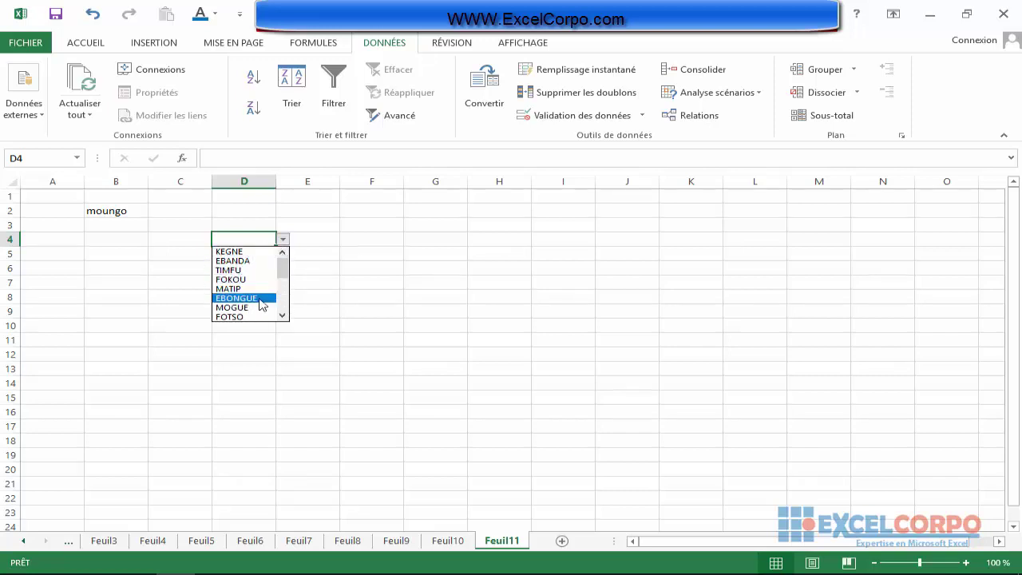
click(366, 240)
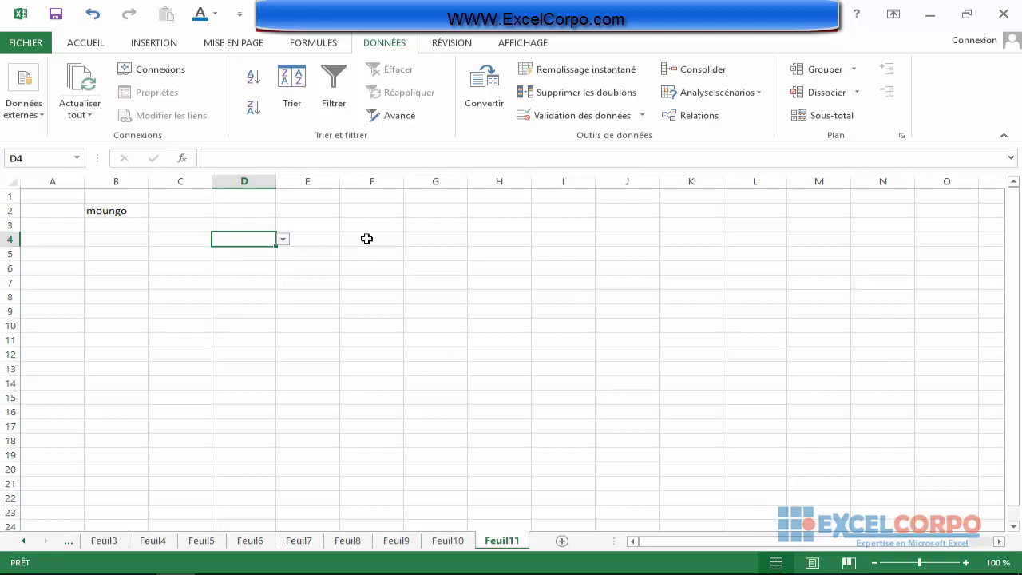